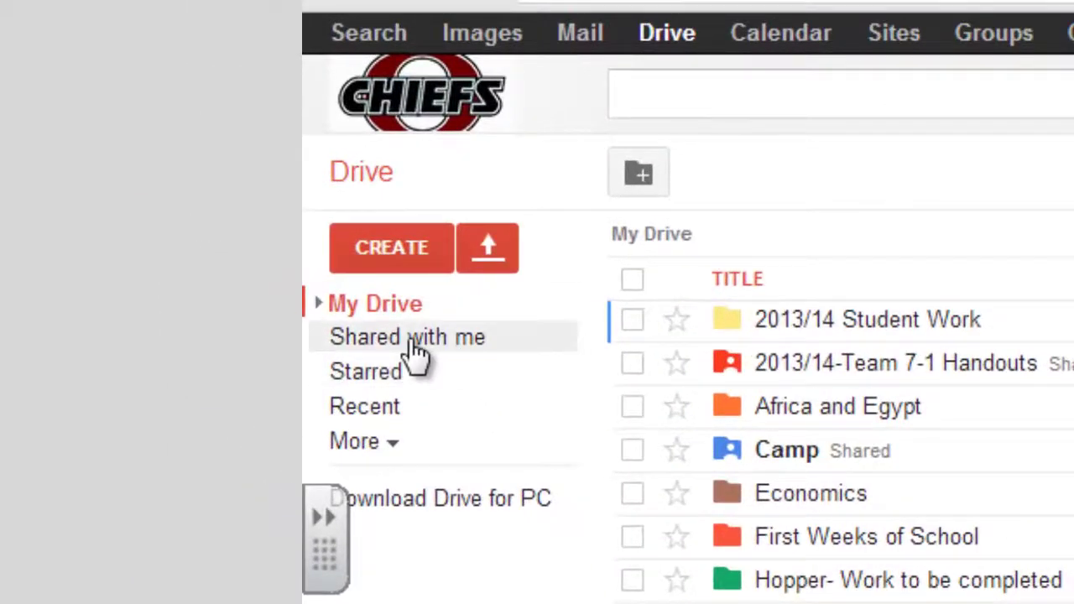
Step: Open the Shared with me list and look through the students' turn-in folders
click(413, 339)
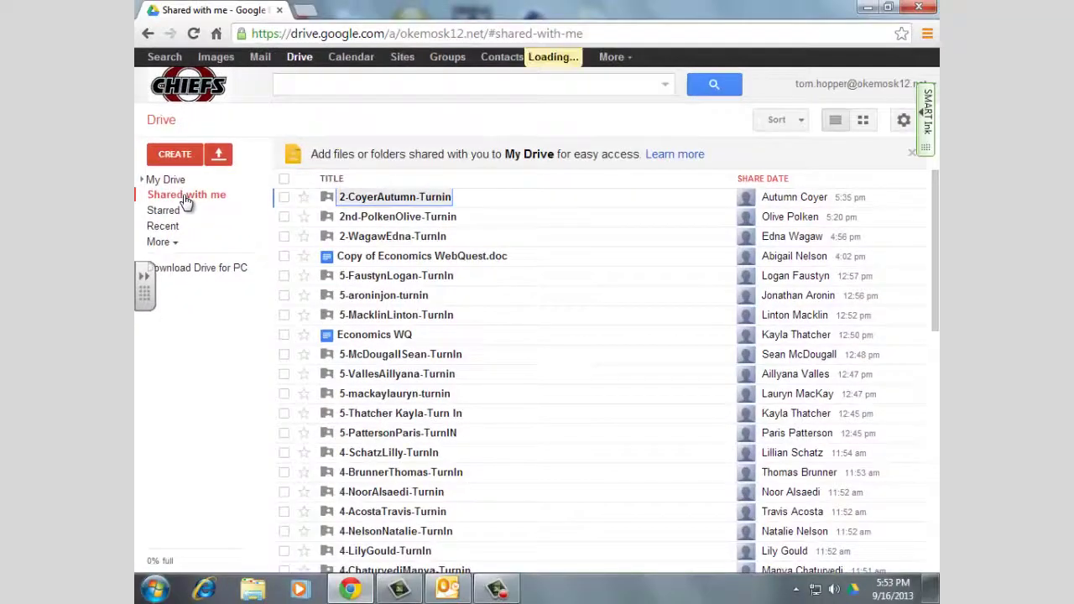
scroll(403, 382, down, 8)
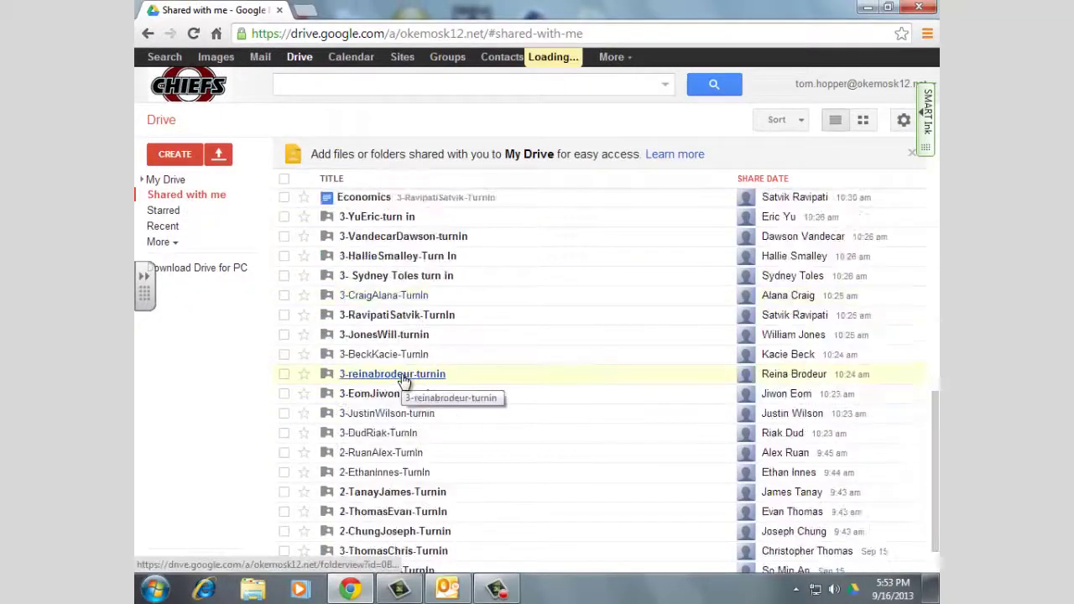
scroll(403, 382, up, 3)
scroll(402, 382, up, 5)
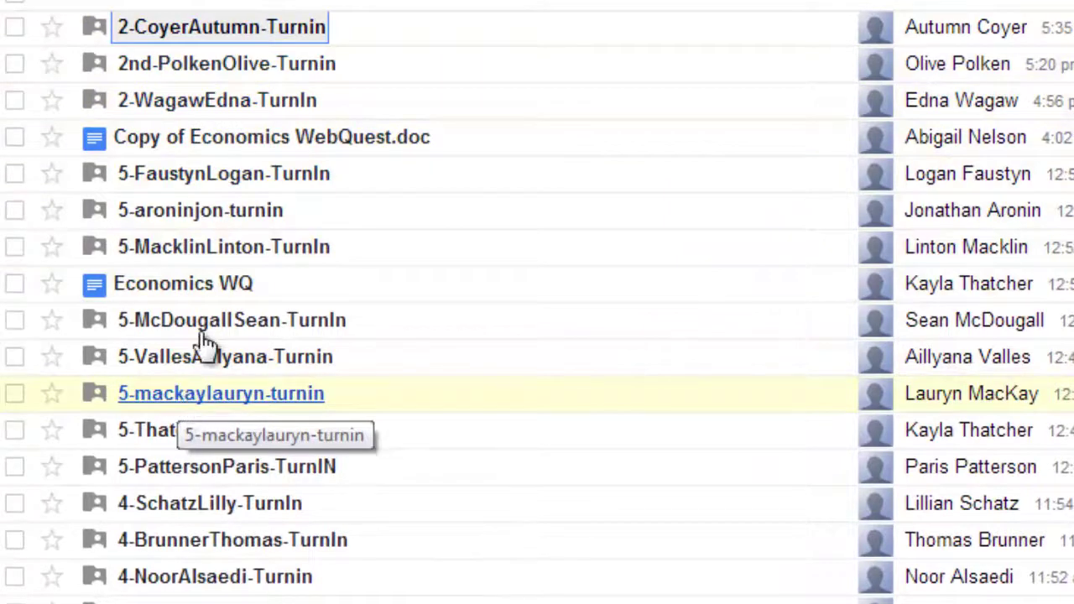
click(135, 40)
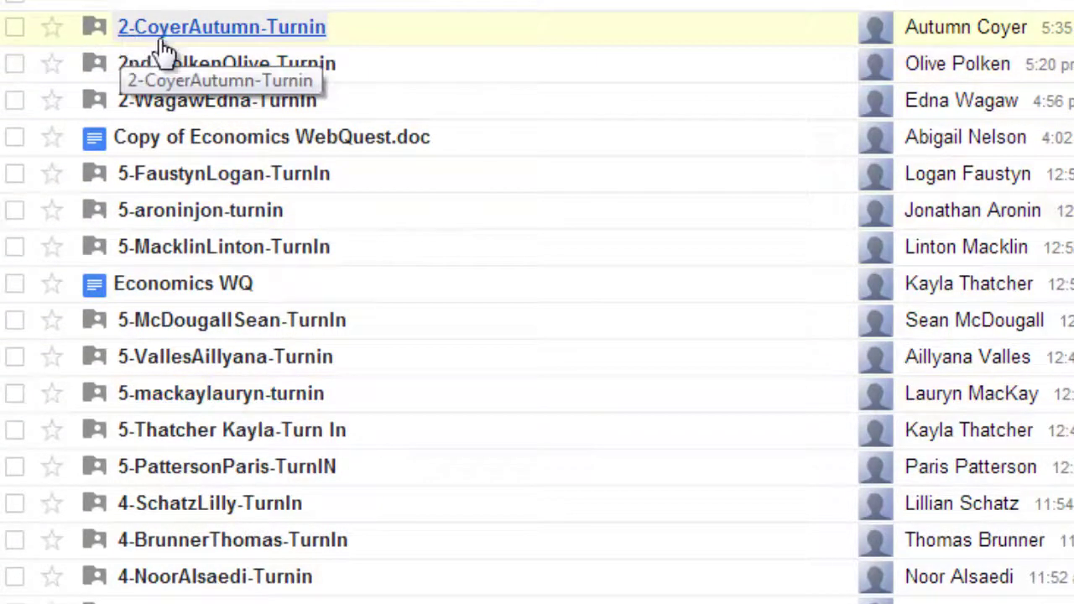
Step: Rename the shared turn-in folder prefixed "2nd-" so that its name starts with "2-"
right_click(253, 73)
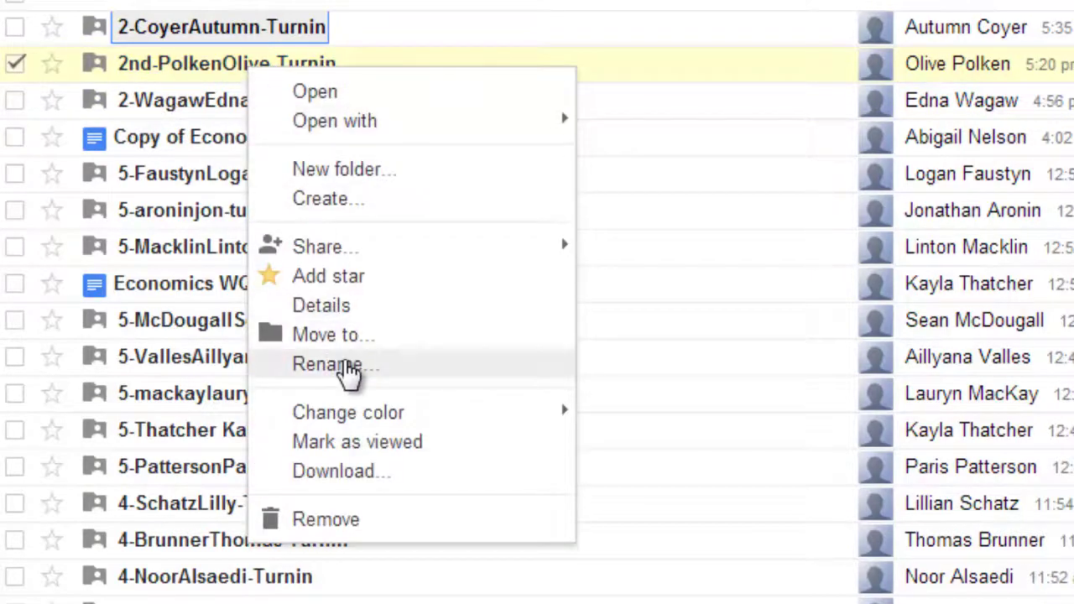
click(327, 364)
click(258, 261)
key(Delete)
key(Delete)
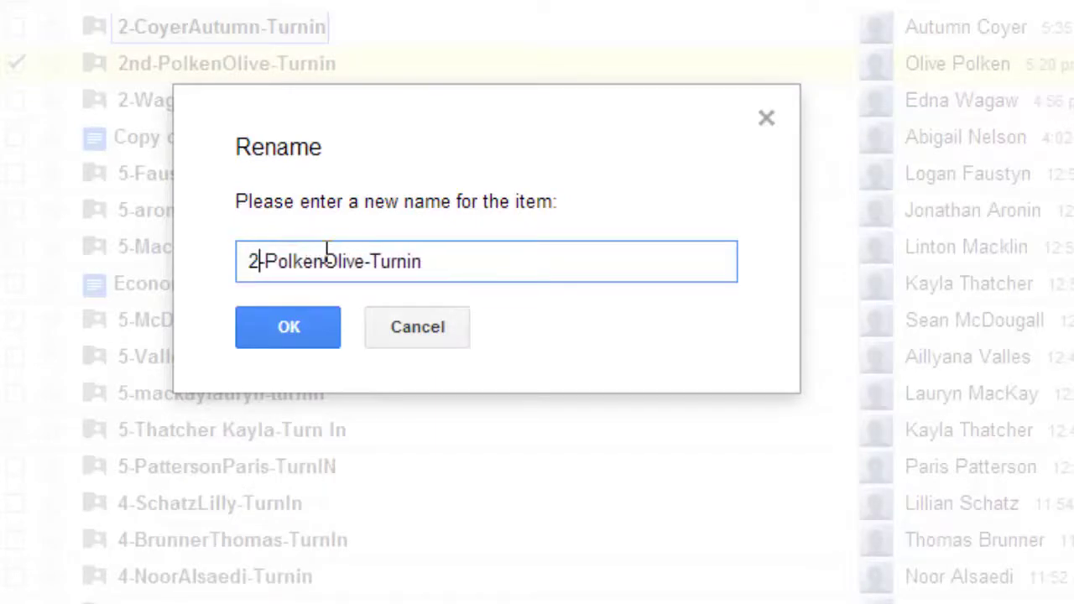
click(303, 325)
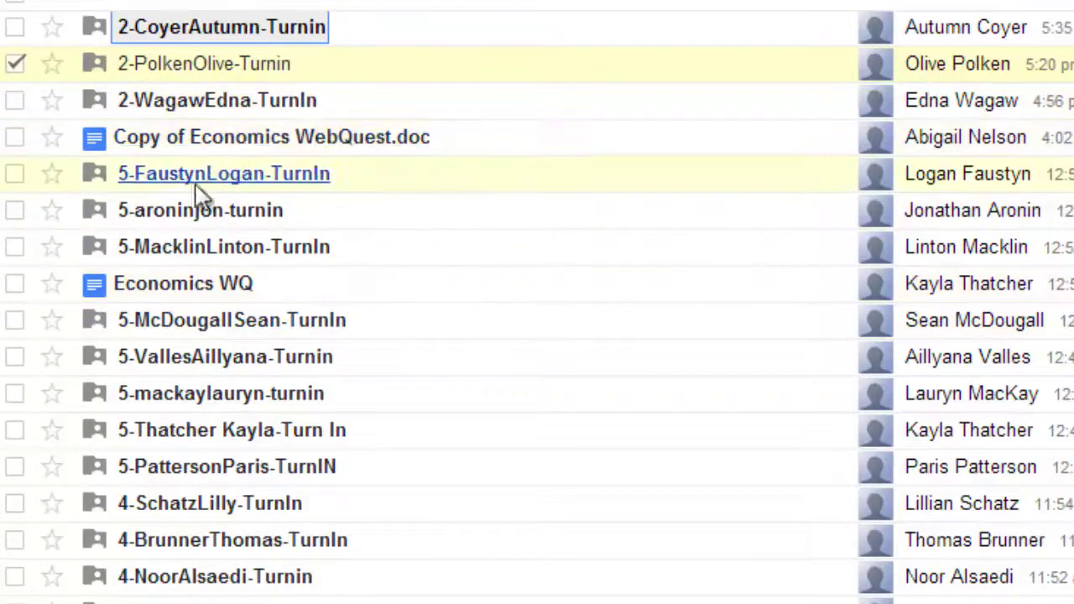
Step: Rename the first all-lowercase "5-" turn-in folder, capitalizing the initials of the student's last and first names
right_click(210, 220)
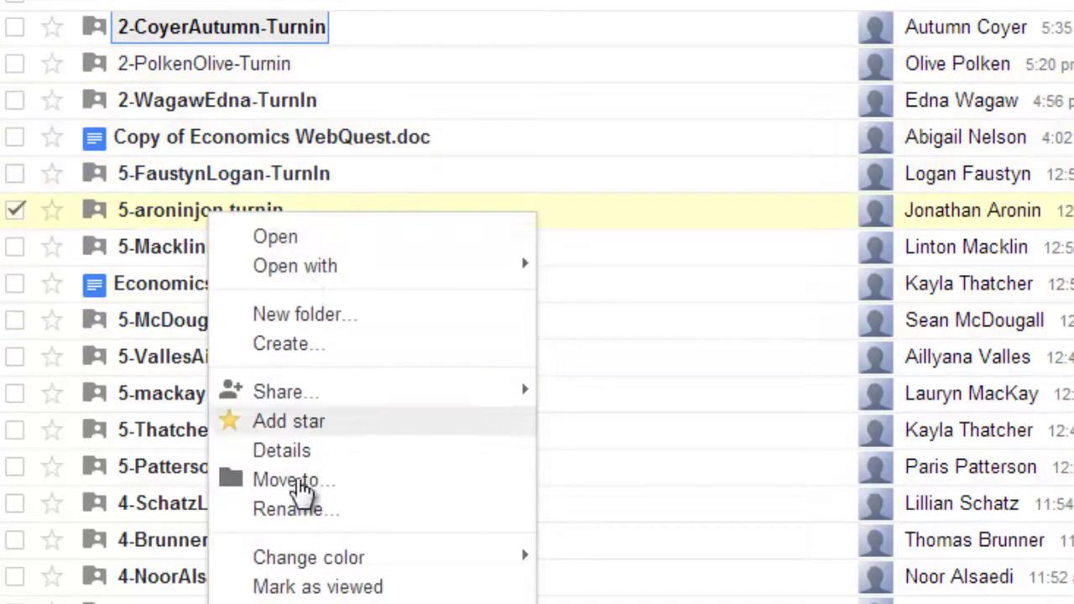
click(290, 510)
click(304, 261)
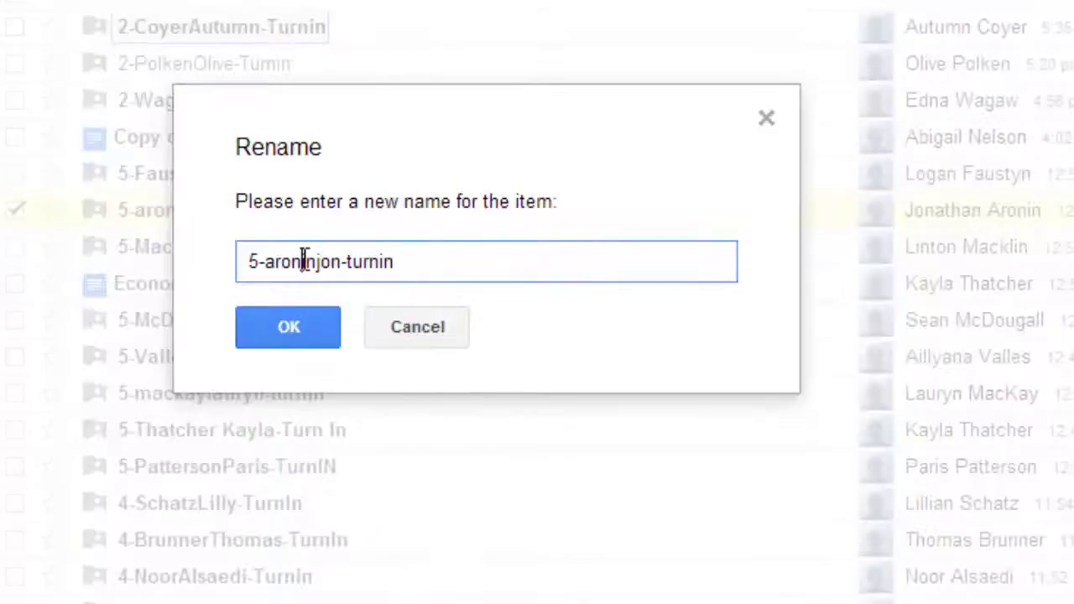
key(Left)
key(Left)
key(Left)
key(BackSpace)
text(A)
key(Delete)
text(J)
click(295, 329)
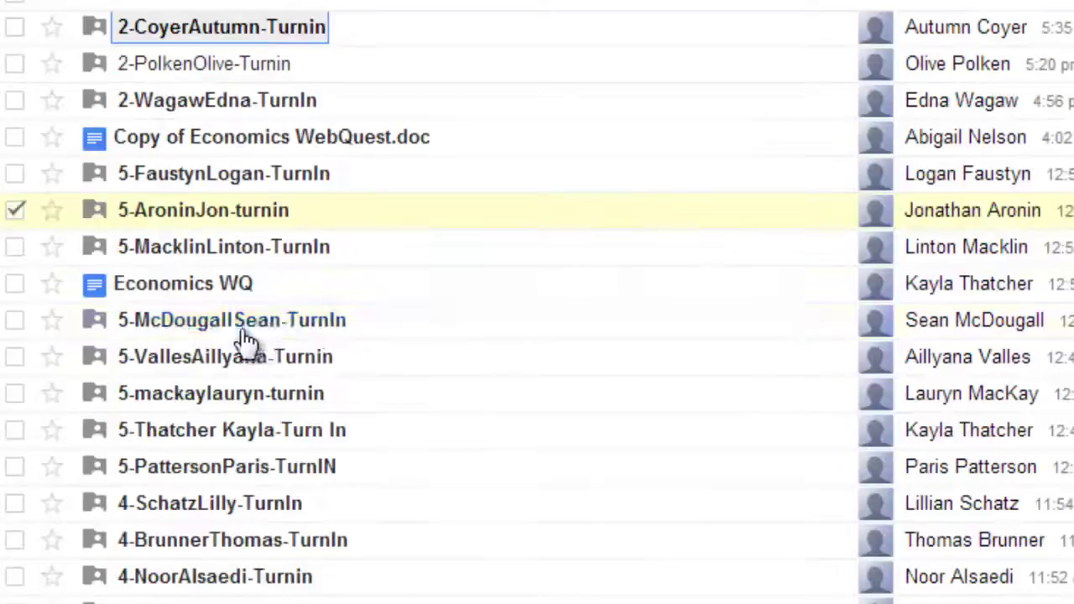
Step: Sort the shared items by title so the turn-in folders are grouped by class hour
scroll(191, 265, down, 12)
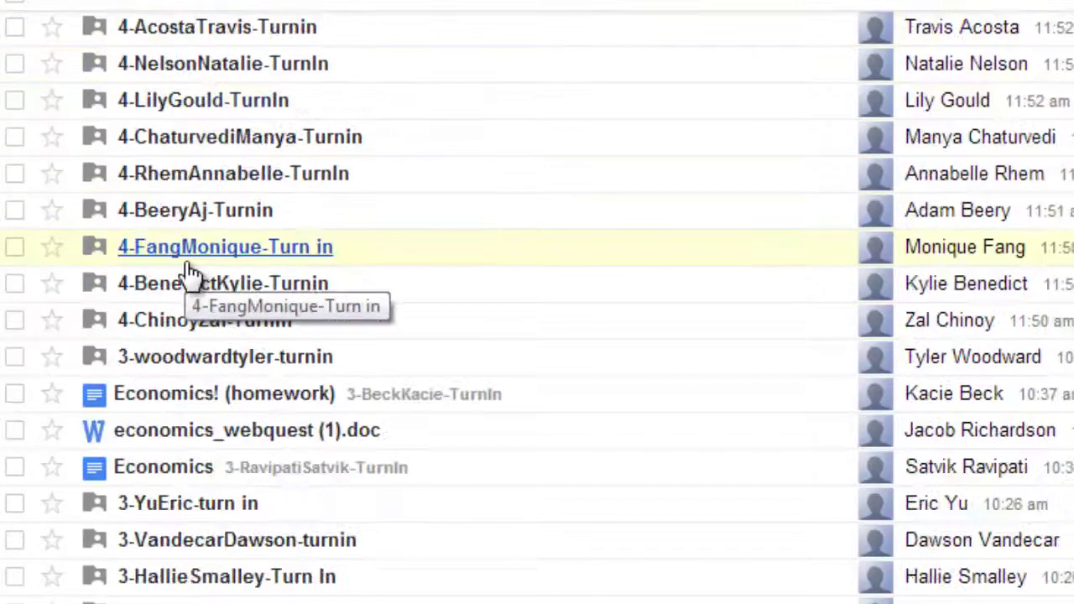
scroll(188, 390, up, 12)
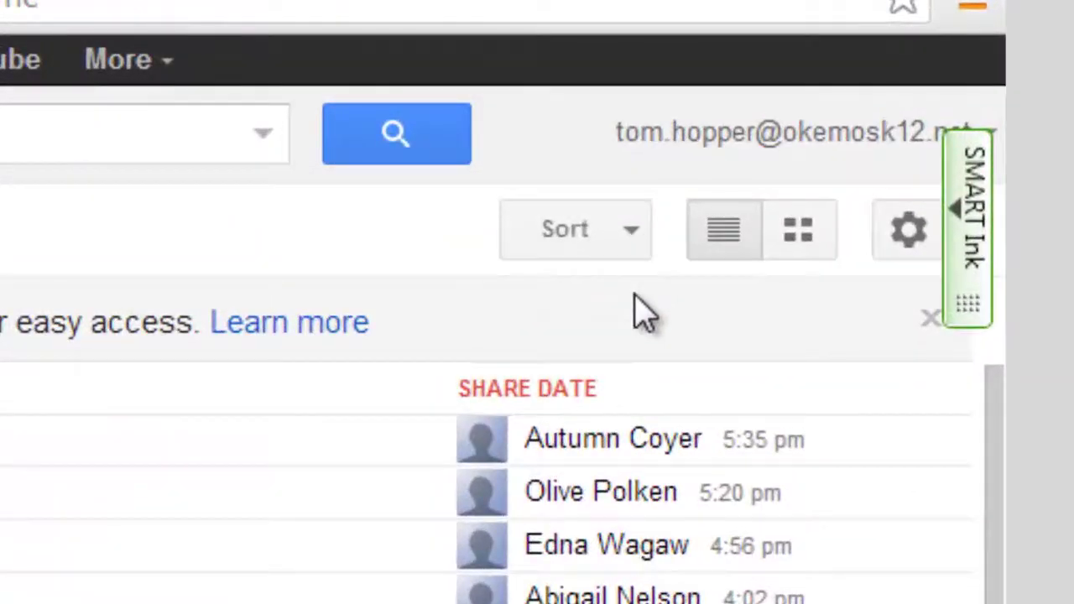
click(644, 245)
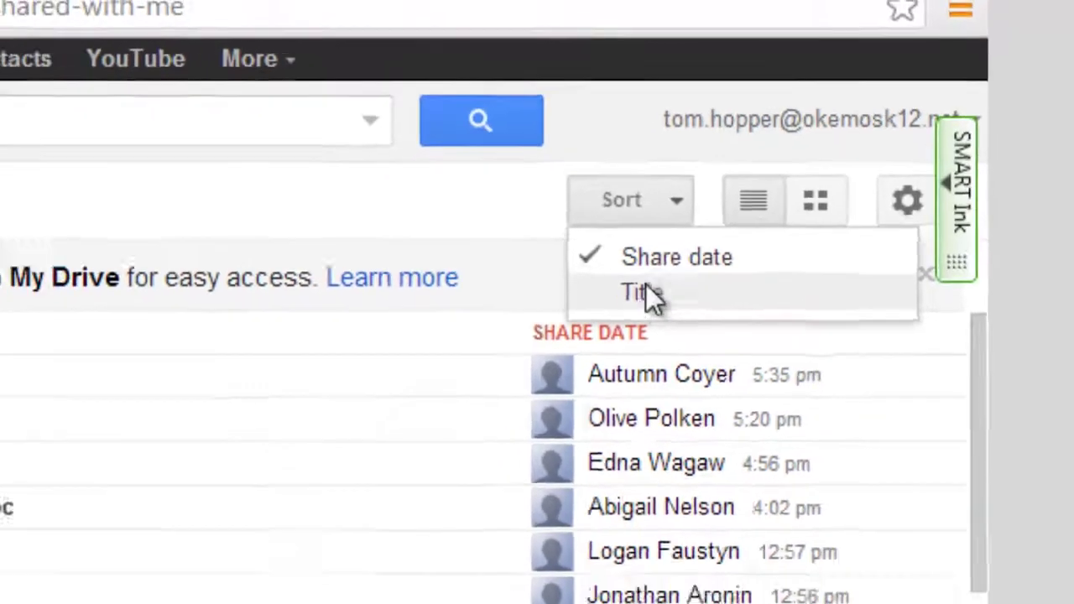
click(598, 343)
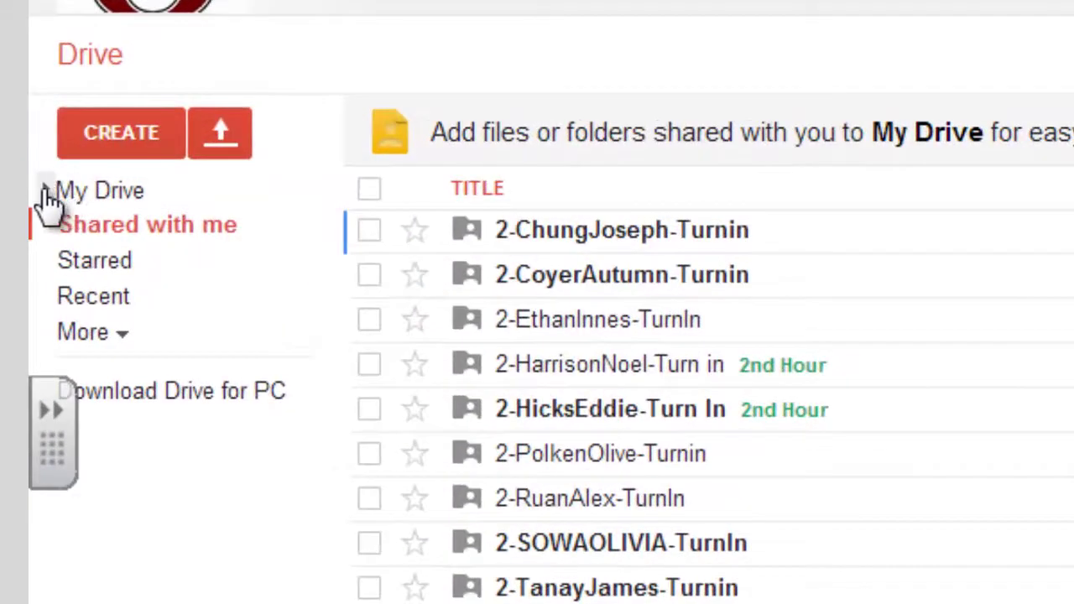
Step: Expand the My Drive folder tree and open the 2013/14 Student Work folder
click(46, 192)
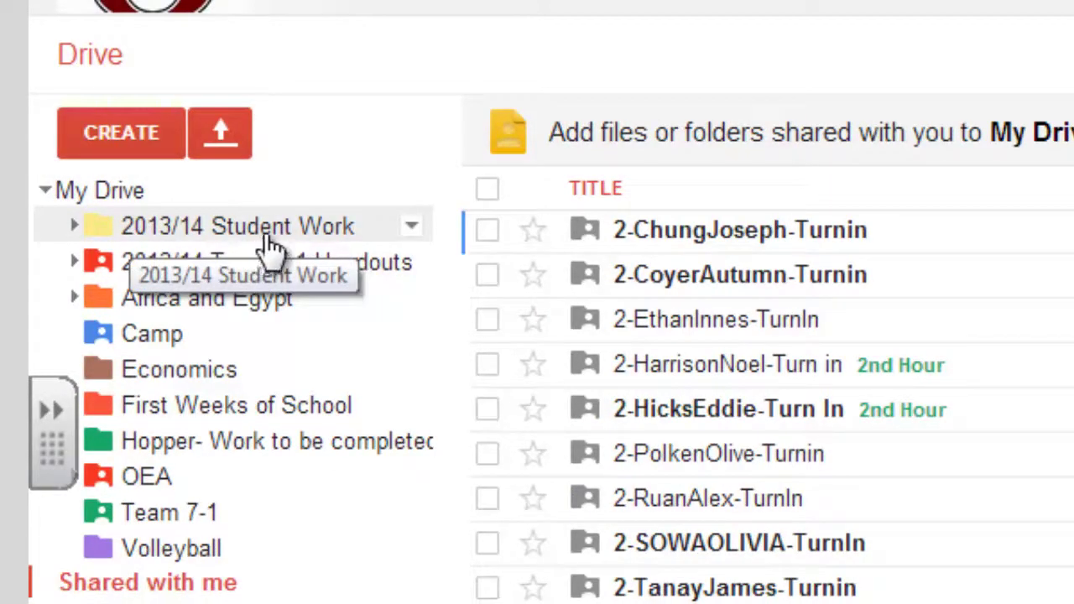
click(148, 140)
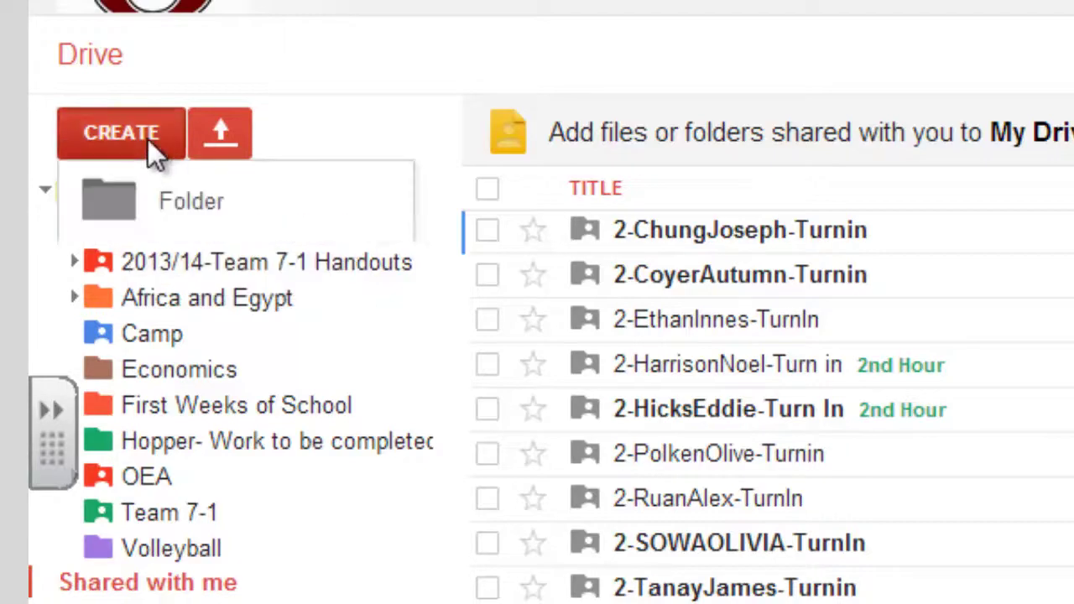
click(314, 130)
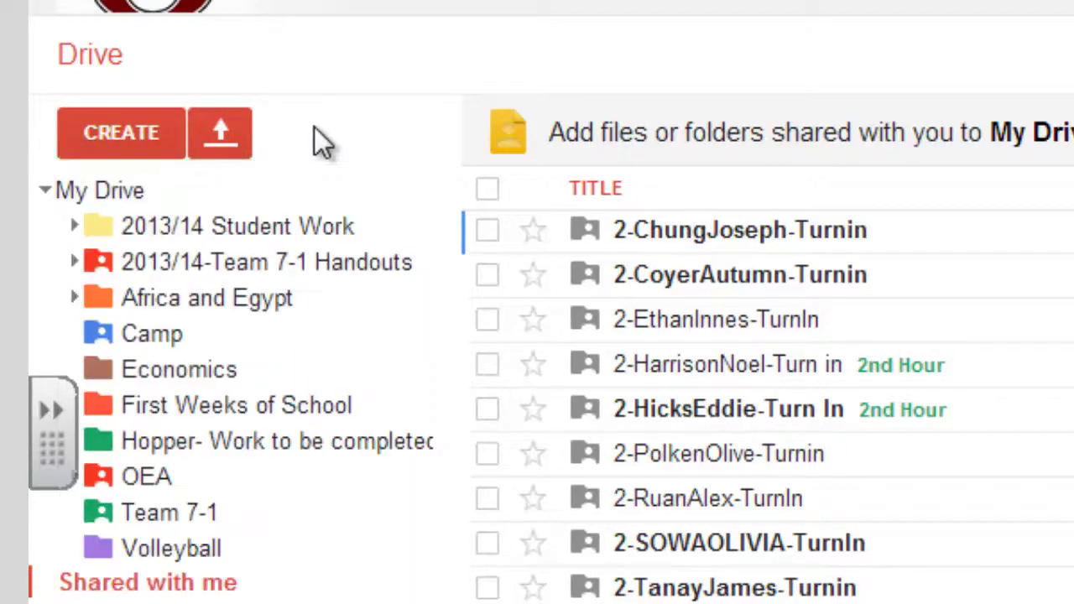
click(252, 238)
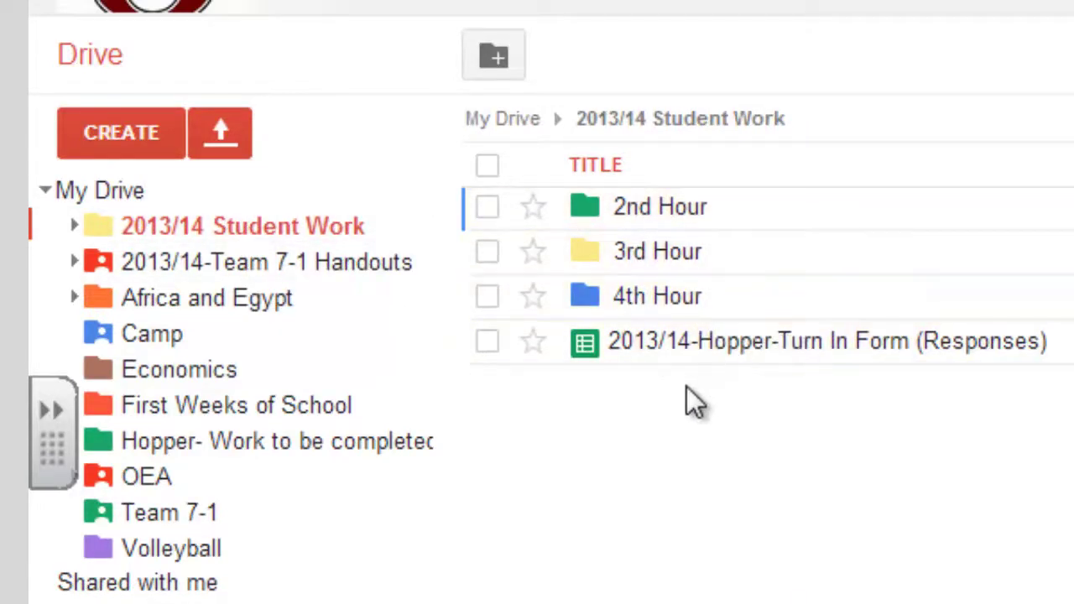
Step: Create a new folder named "5th Hour" inside 2013/14 Student Work
click(494, 60)
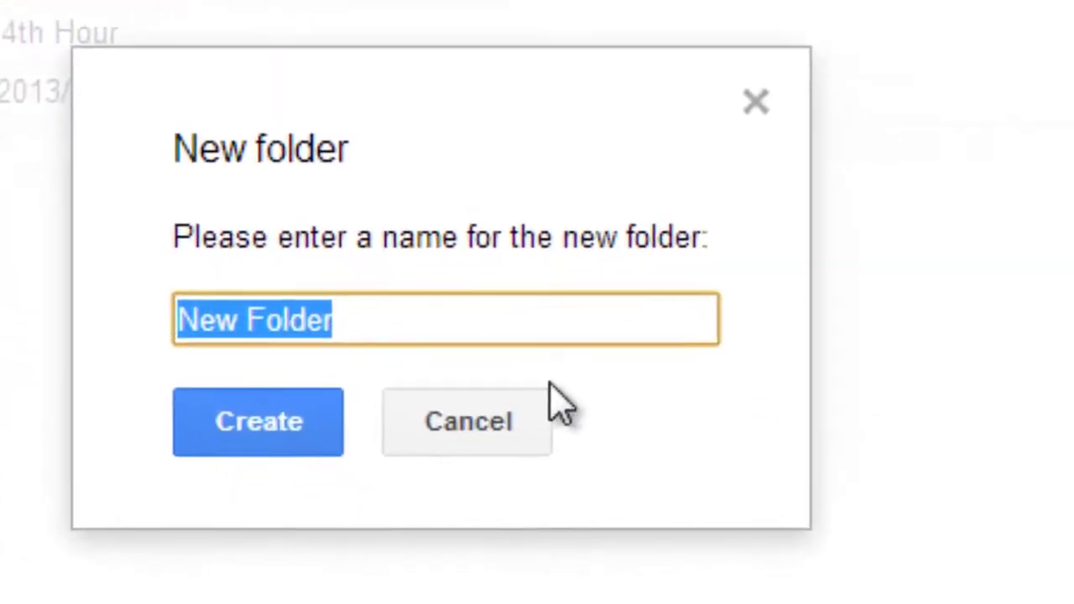
text(5th)
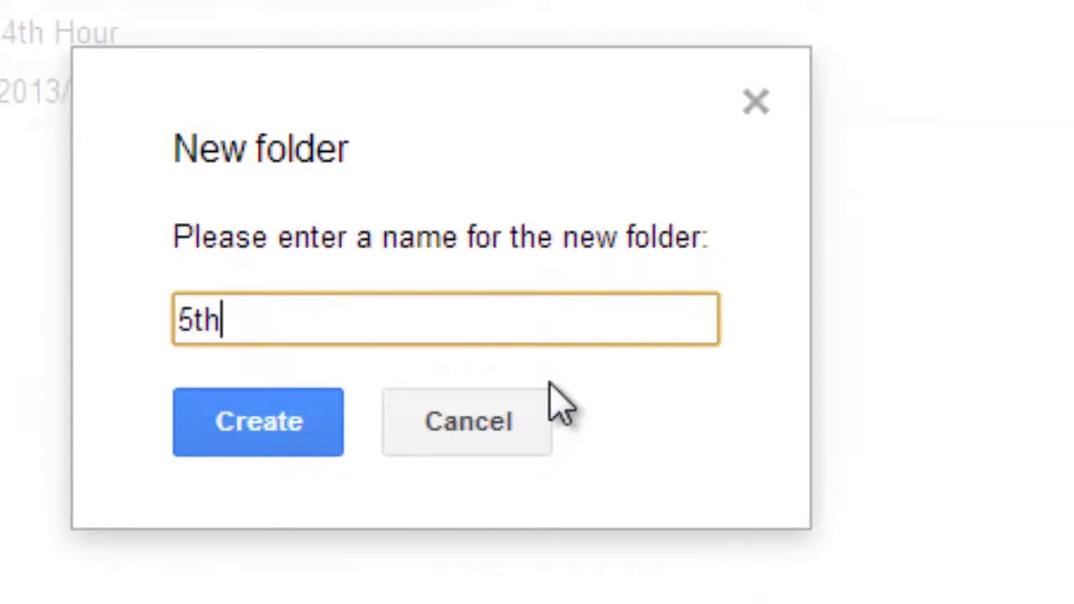
text( Hour)
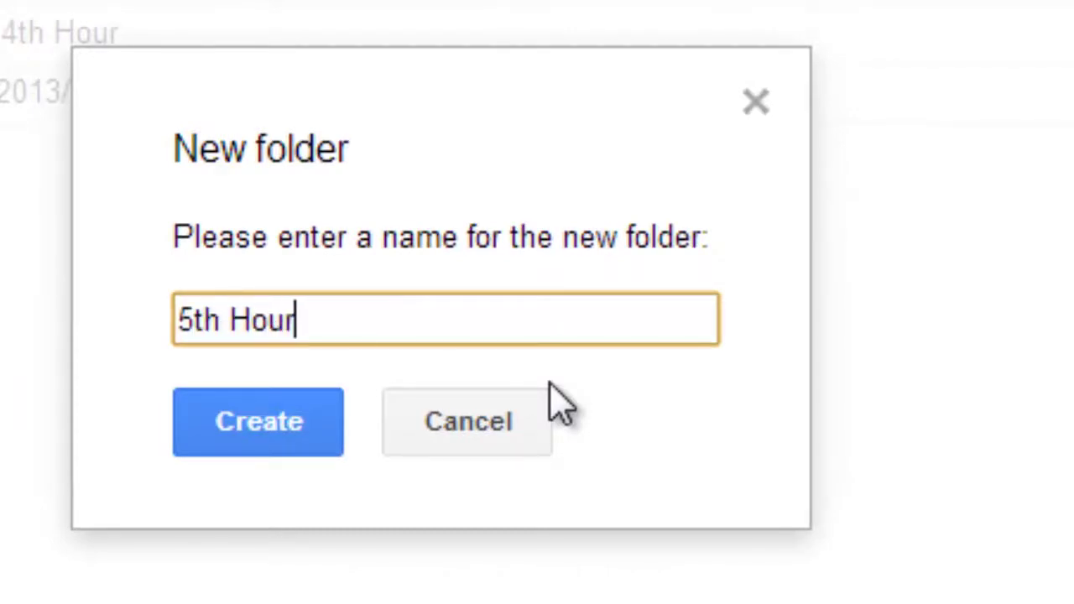
click(290, 444)
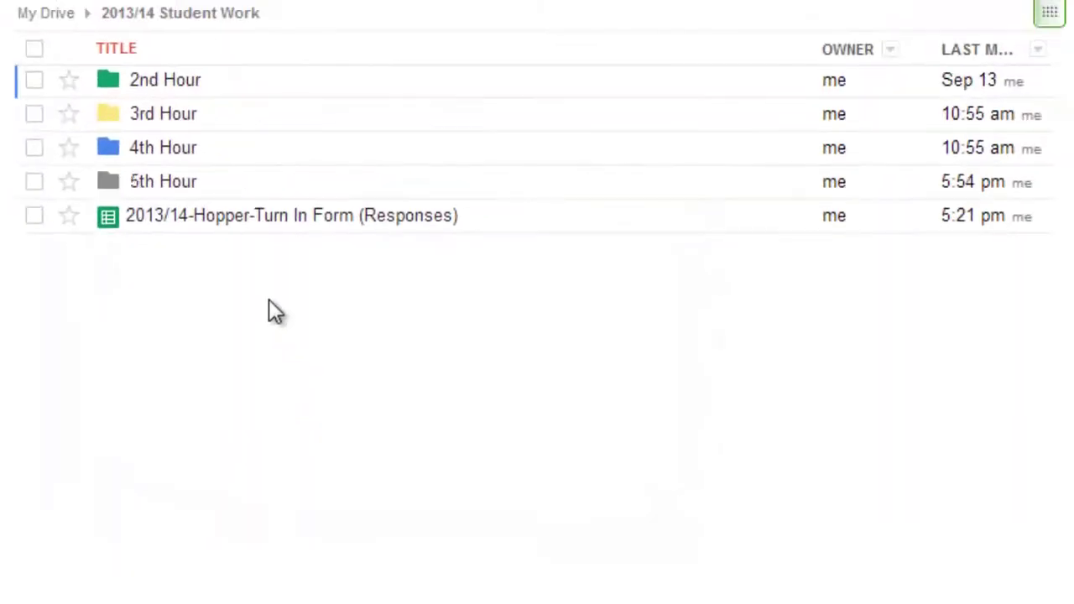
Step: Change the color of the 5th Hour folder to pink
right_click(103, 184)
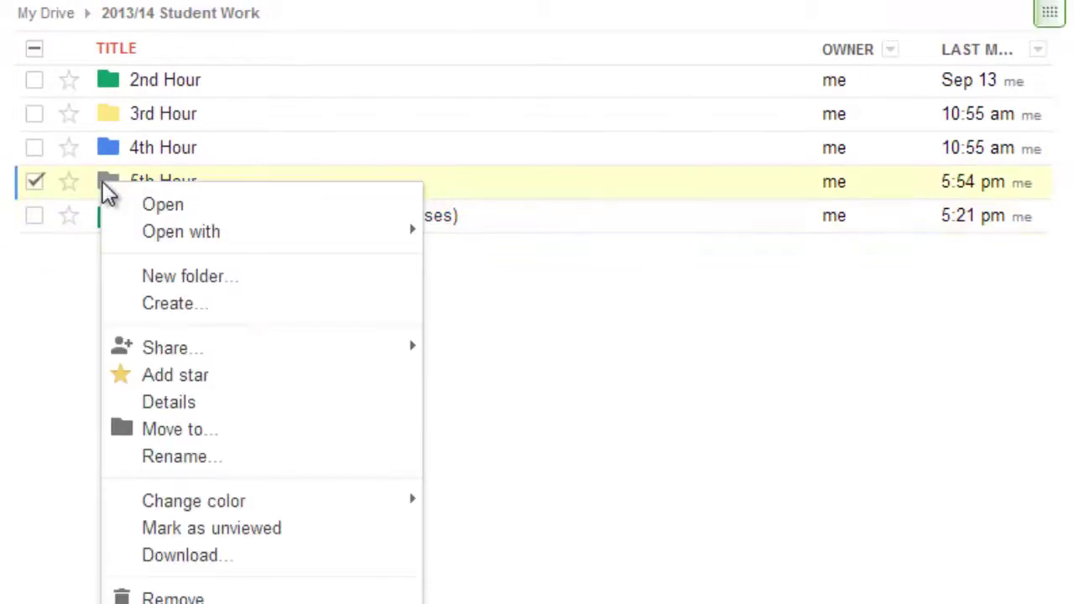
mouse_move(422, 509)
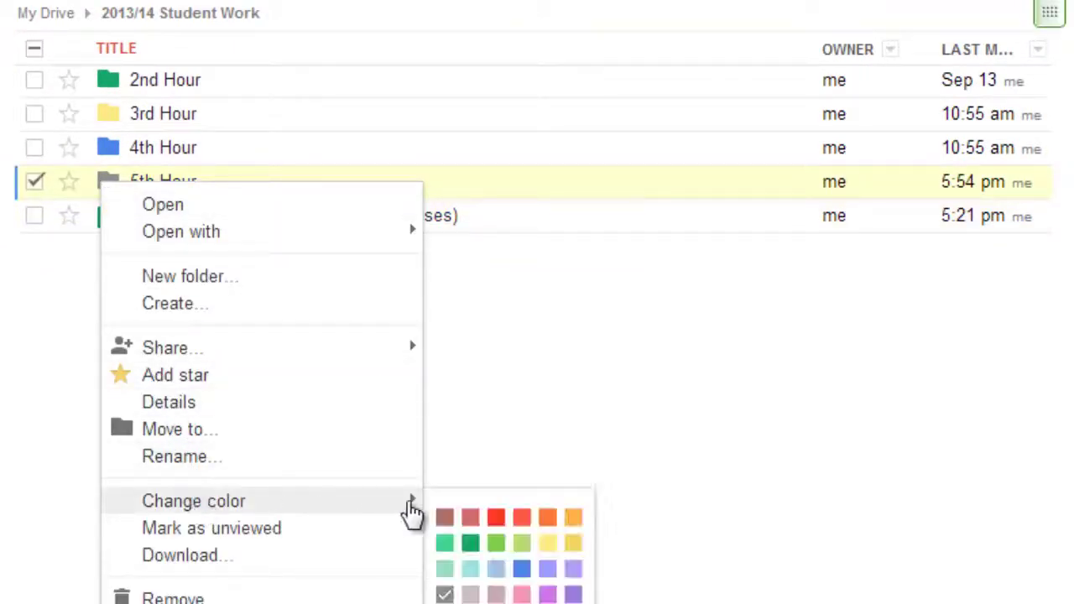
click(523, 593)
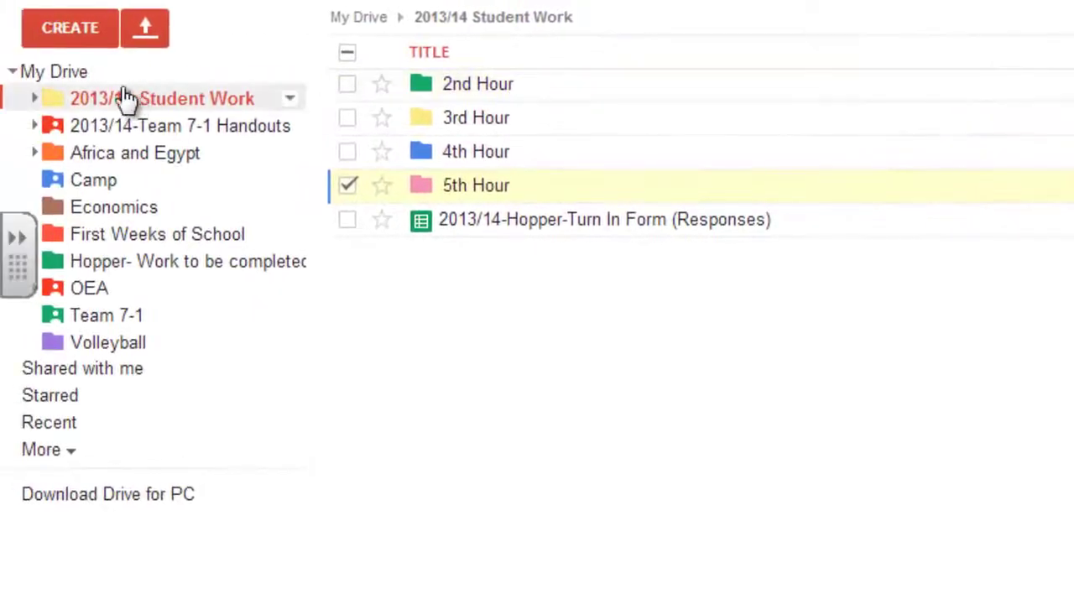
Step: Collapse the My Drive tree, return to Shared with me and select all turn-in folders whose names start with "2-"
click(12, 72)
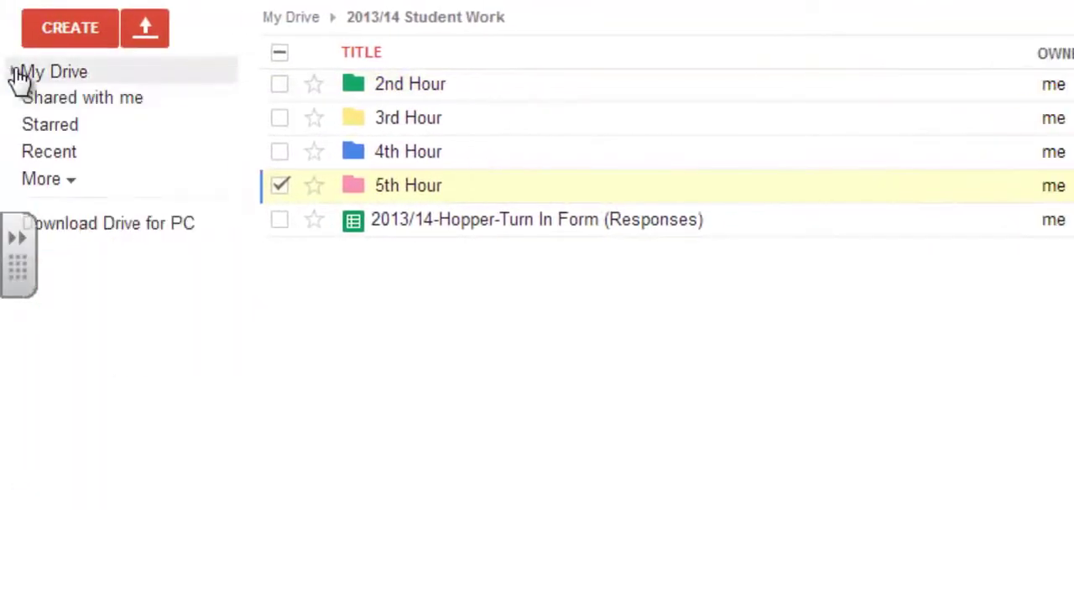
click(80, 99)
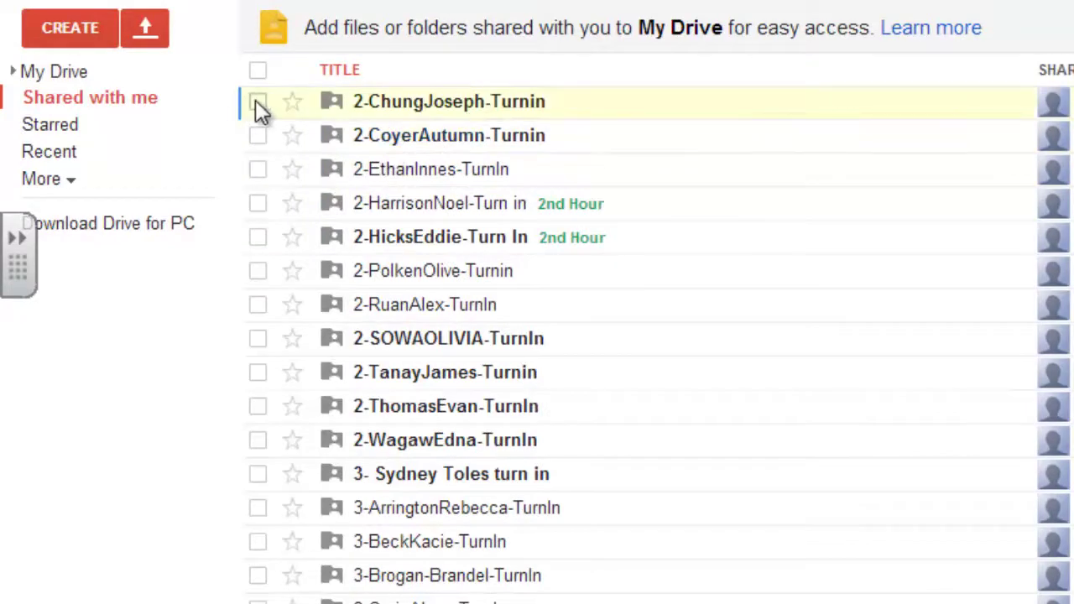
click(258, 137)
click(258, 171)
click(257, 203)
click(257, 239)
click(257, 271)
click(258, 305)
click(258, 373)
click(257, 408)
click(260, 440)
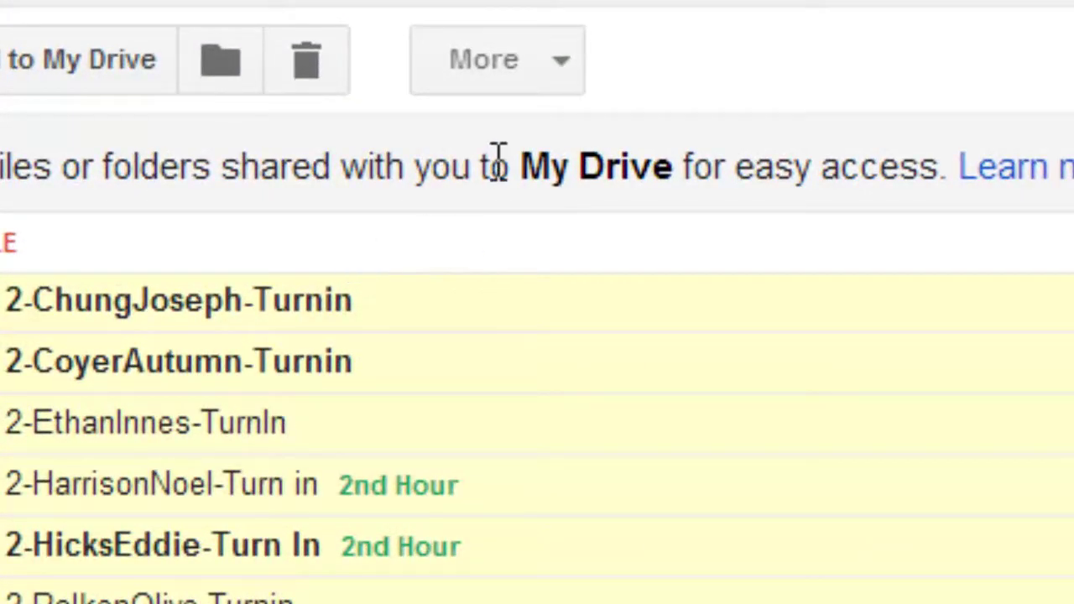
Step: Move the selected "2-" turn-in folders into the 2nd Hour folder under 2013/14 Student Work
click(574, 80)
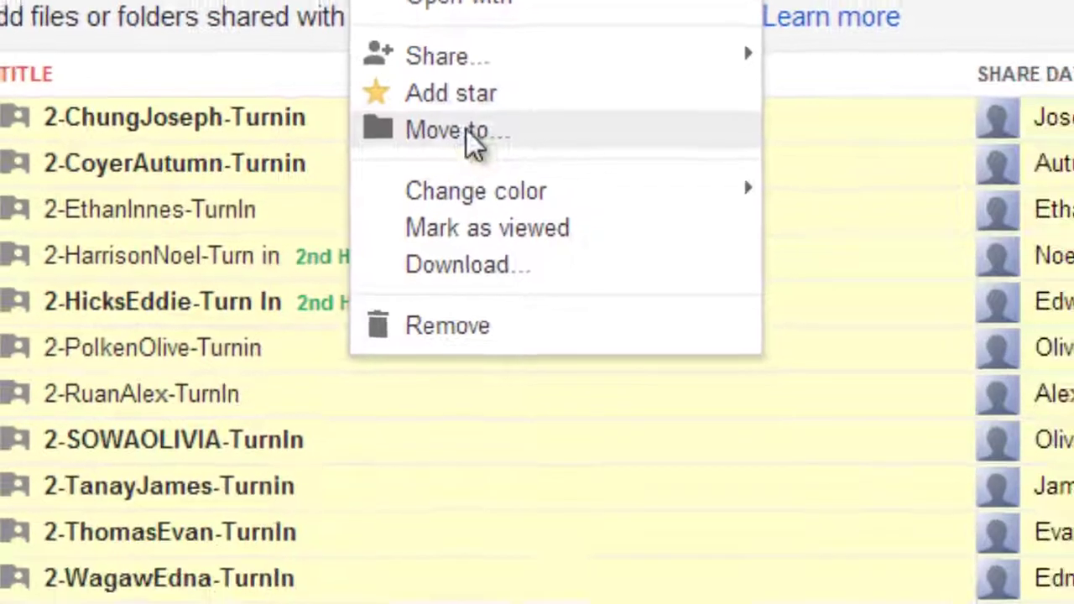
click(572, 316)
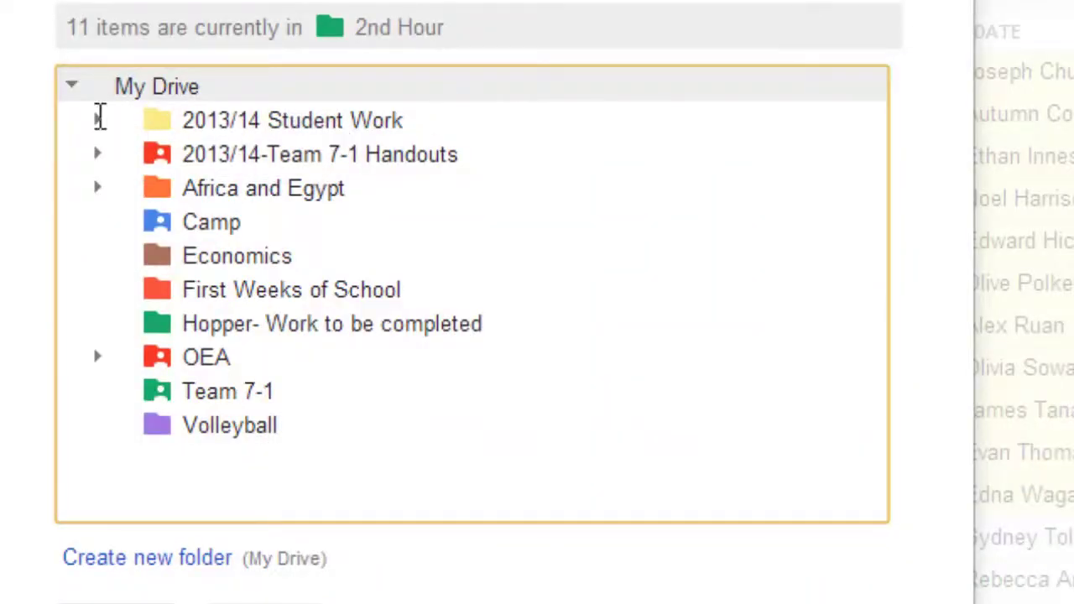
click(98, 119)
click(239, 153)
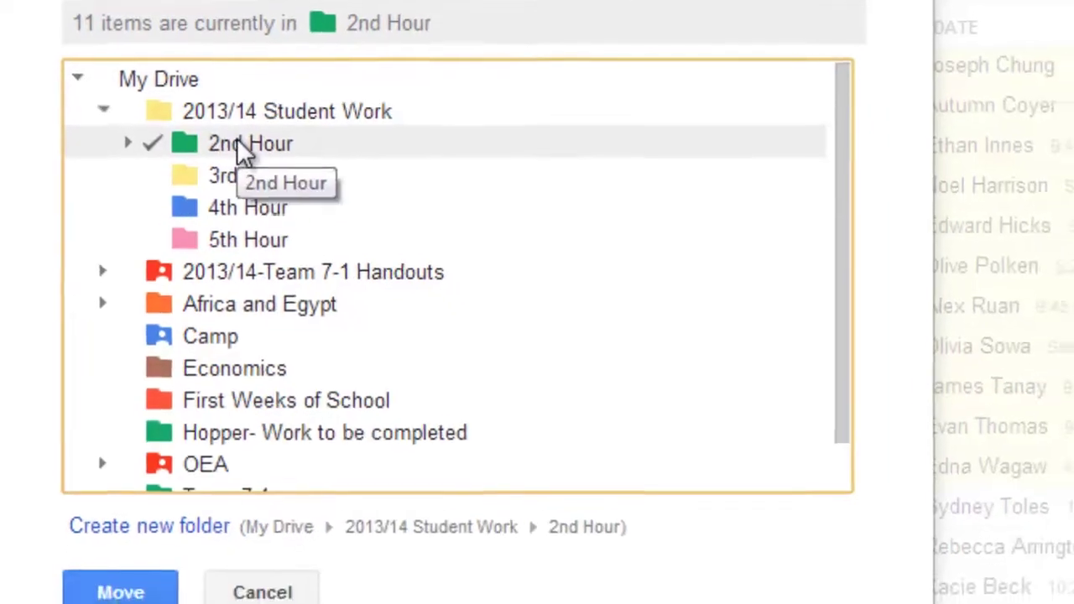
click(126, 591)
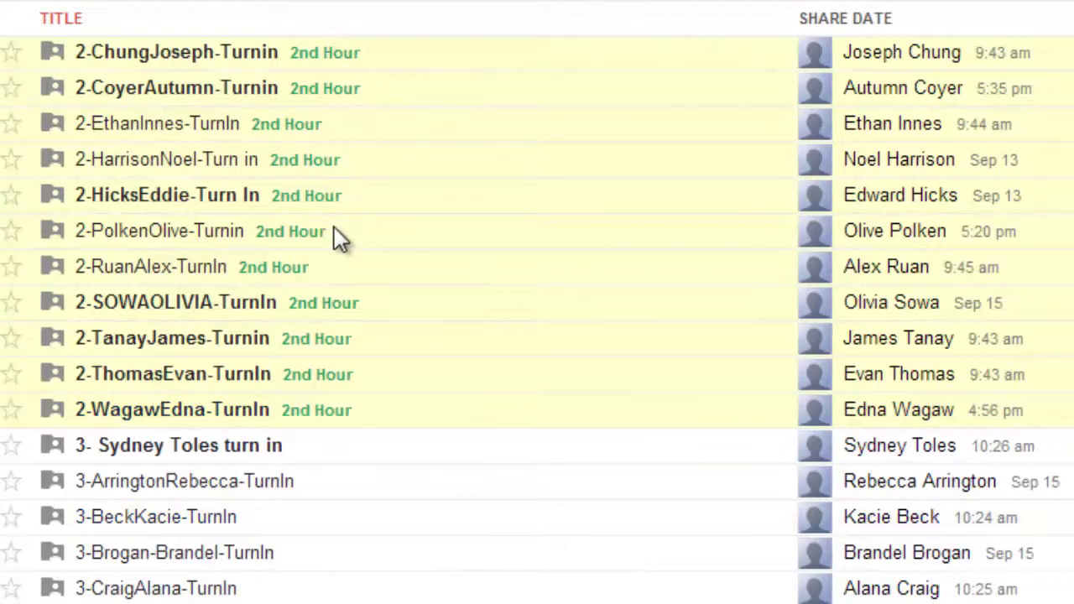
Step: Deselect all the moved second-hour folders and go to the "3-" turn-in folders
scroll(334, 235, down, 3)
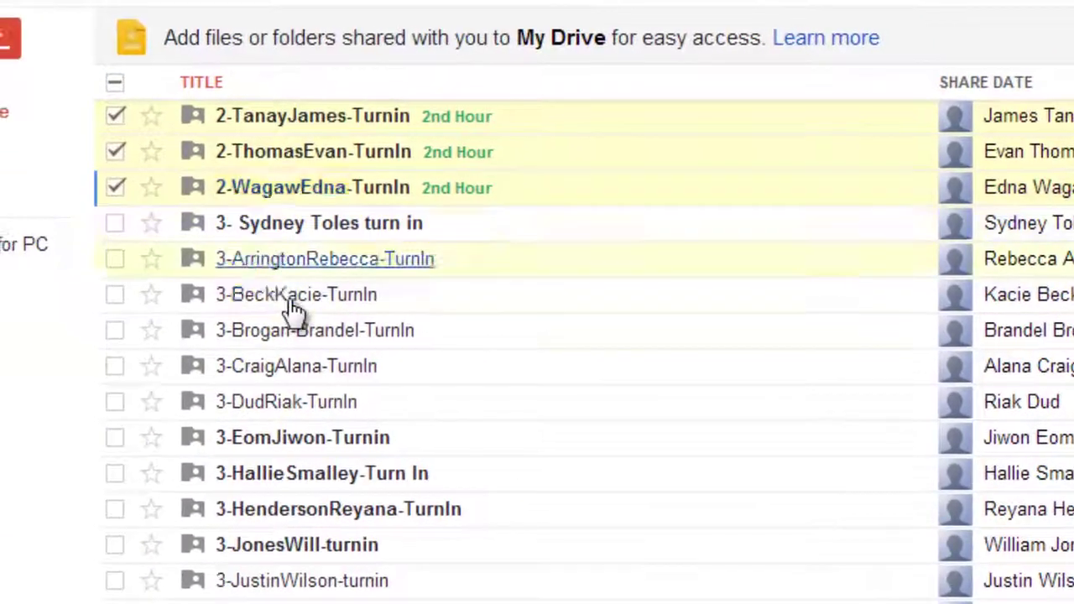
scroll(157, 252, up, 3)
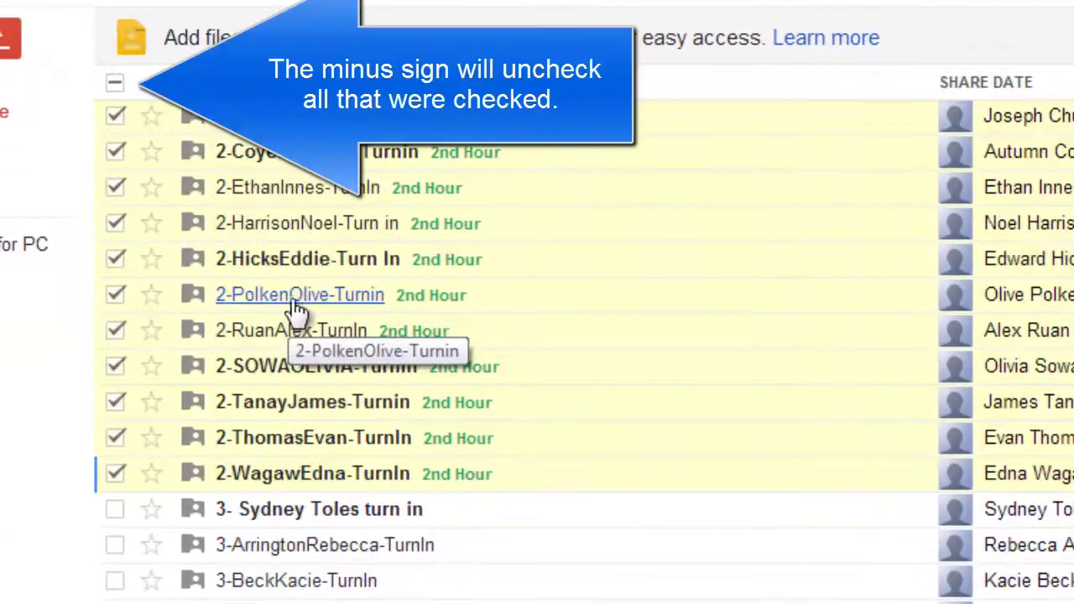
click(115, 85)
scroll(264, 240, down, 3)
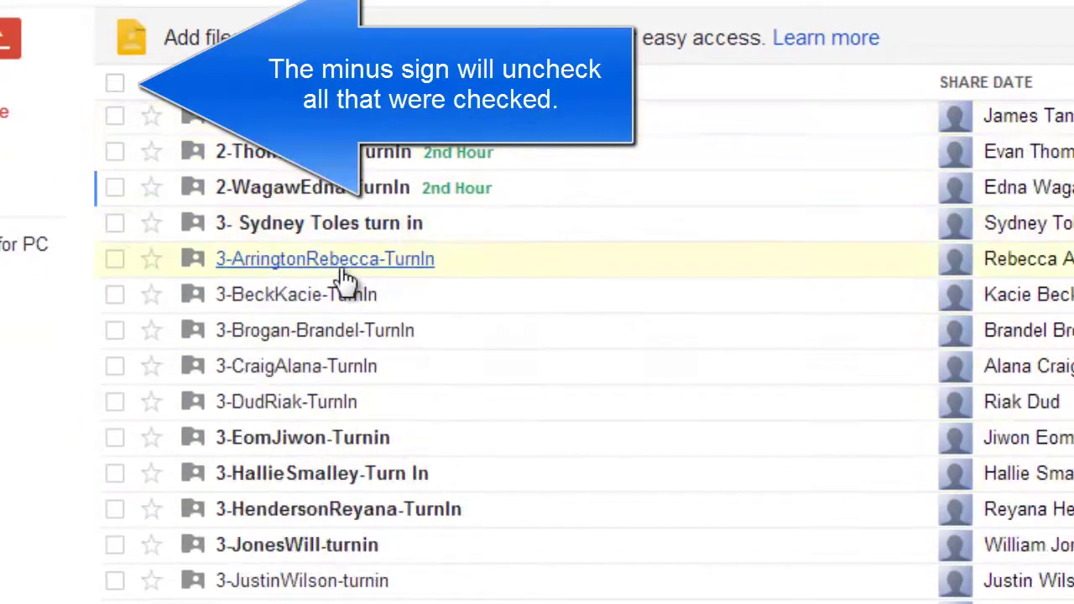
Step: Select all shared turn-in folders whose names start with "3-"
click(112, 224)
click(108, 261)
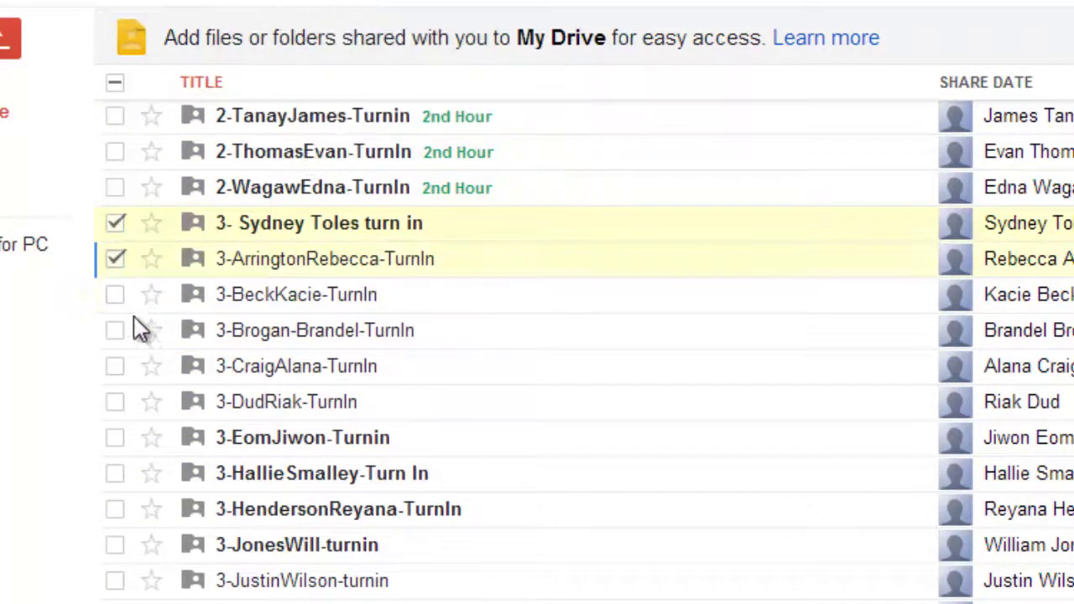
scroll(202, 522, down, 5)
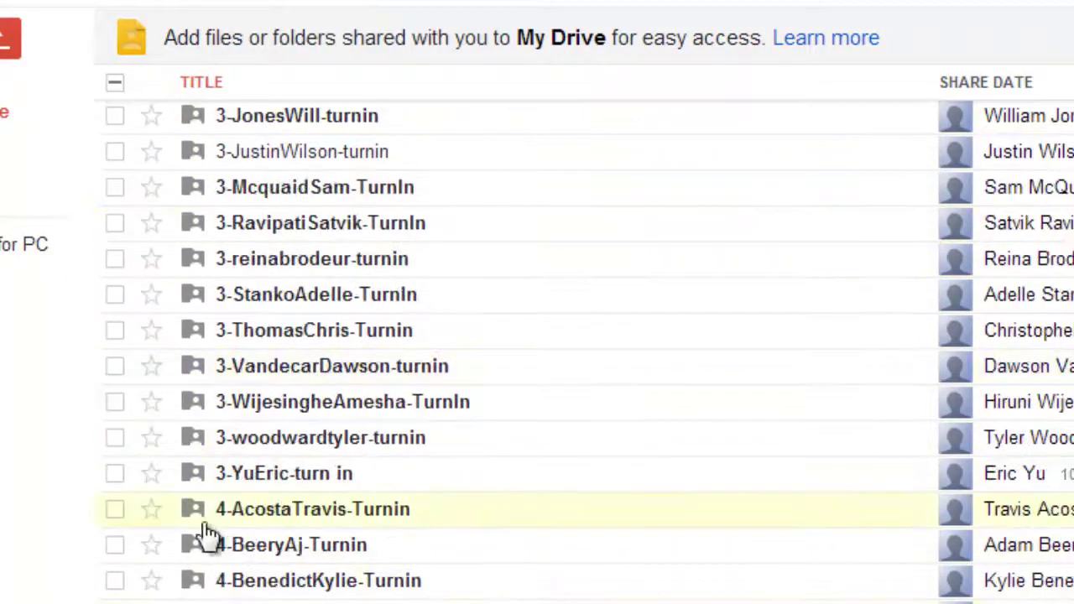
click(115, 402)
click(116, 366)
click(117, 294)
click(115, 258)
click(116, 222)
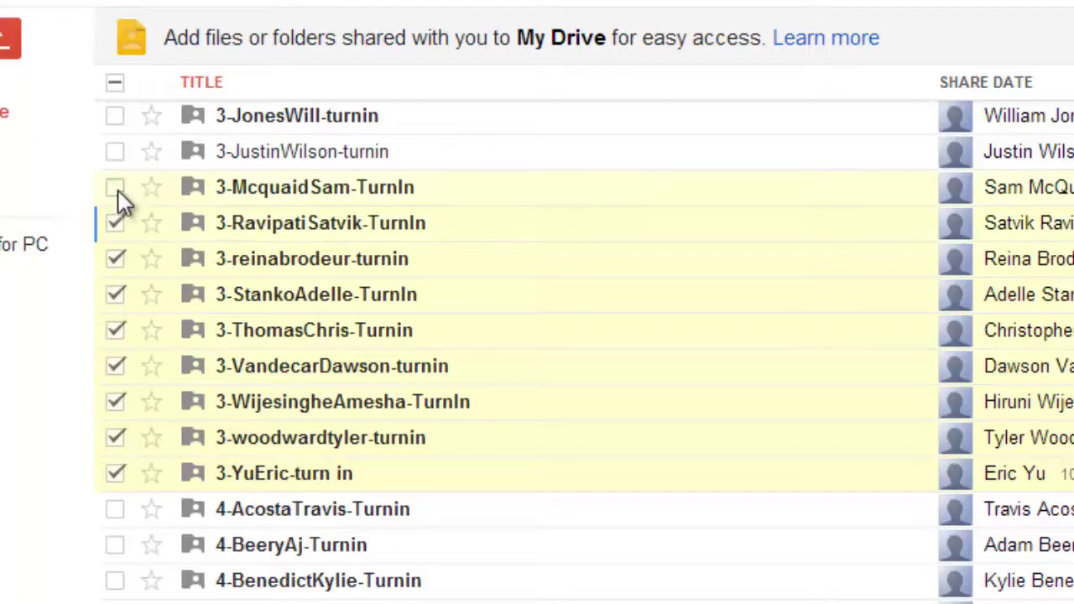
click(115, 152)
click(115, 116)
scroll(199, 260, up, 3)
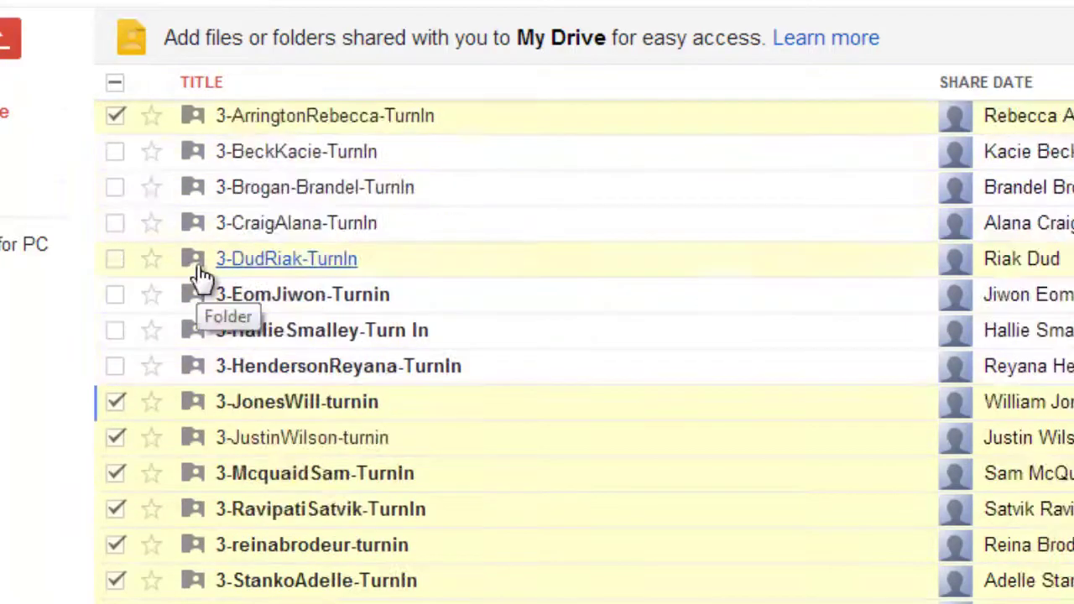
click(115, 360)
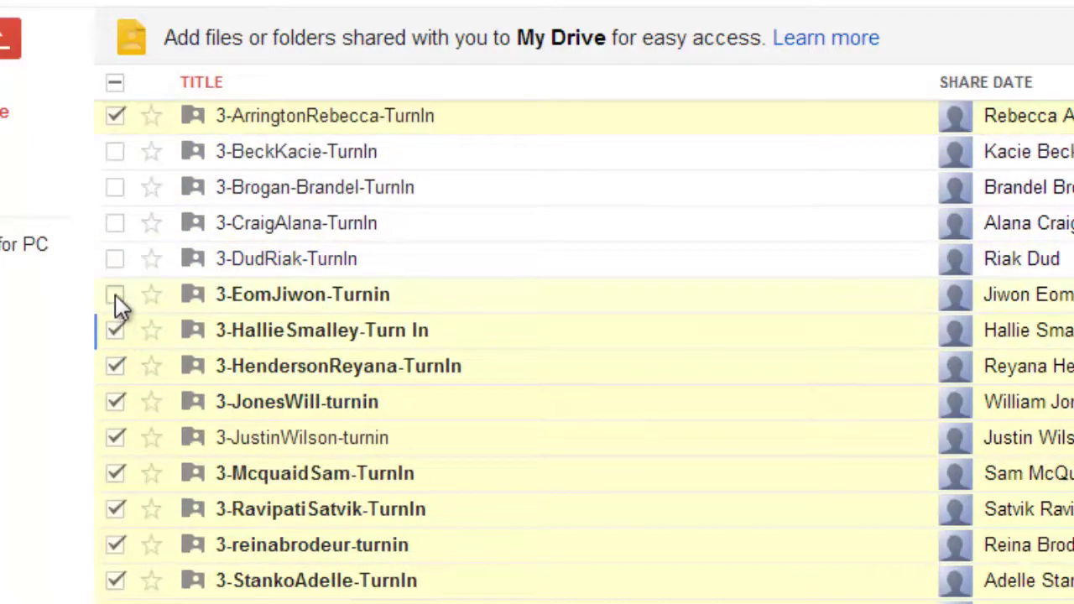
click(115, 259)
click(115, 222)
click(115, 187)
click(115, 152)
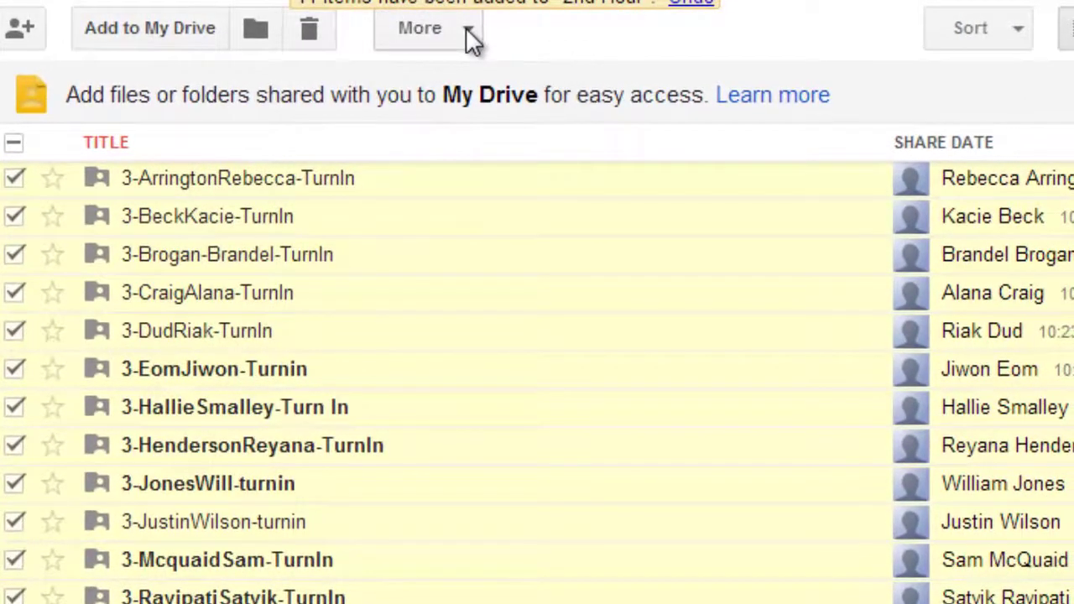
Step: Move the selected "3-" turn-in folders into the 3rd Hour folder under 2013/14 Student Work
click(468, 30)
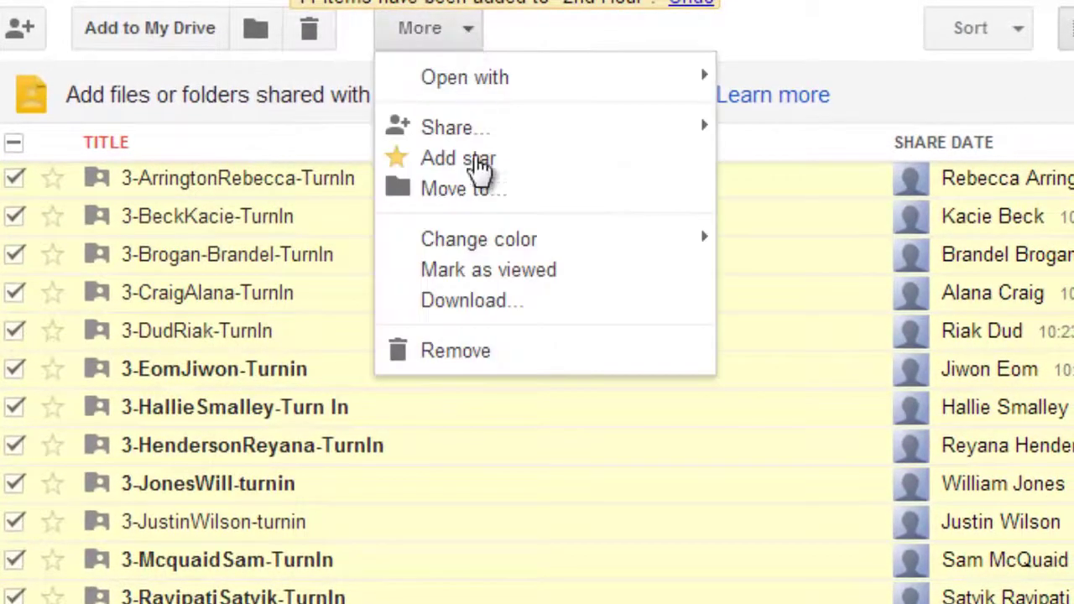
click(473, 189)
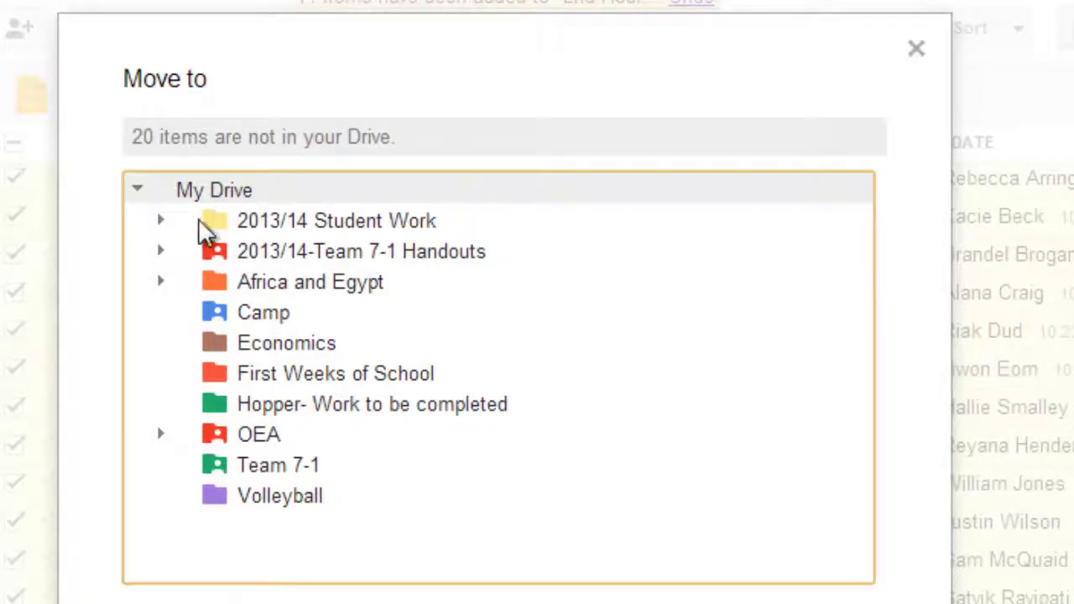
click(161, 224)
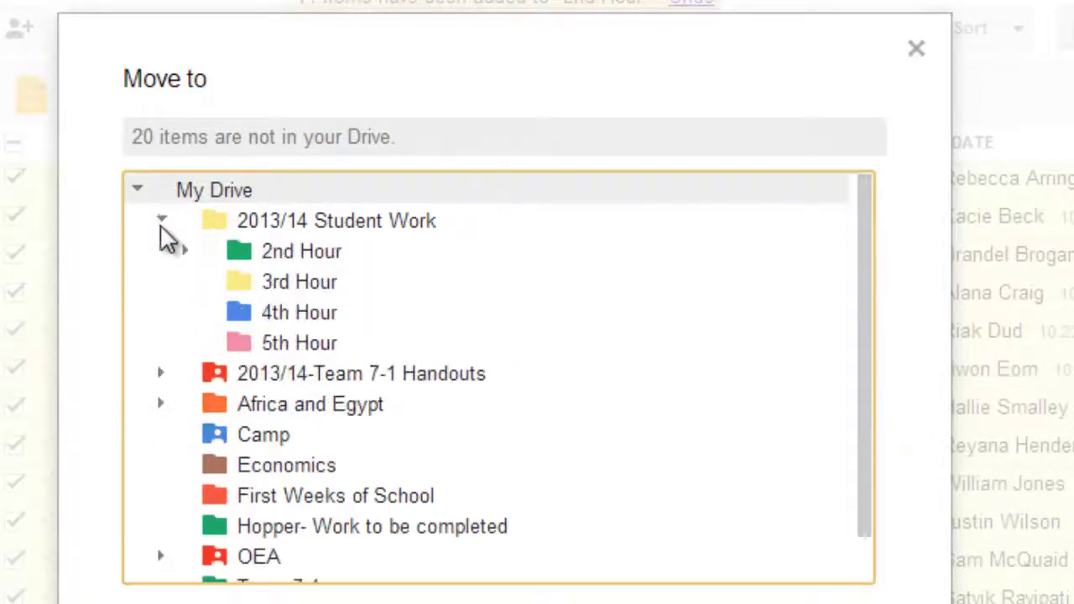
click(295, 285)
click(180, 564)
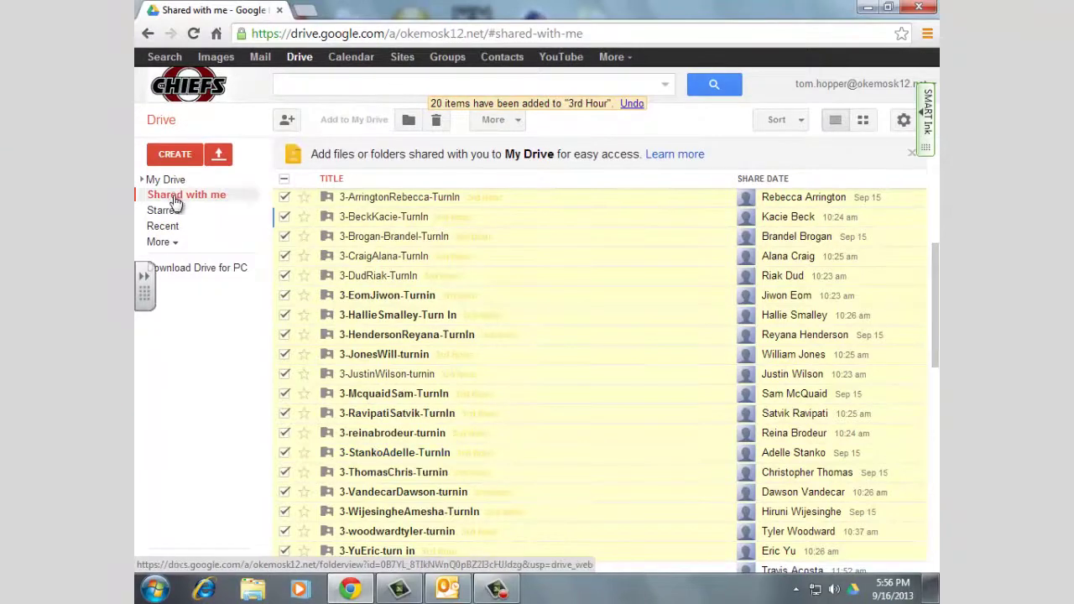
Step: Expand the My Drive tree and open the 2nd Hour folder in 2013/14 Student Work to check its turn-in folders
click(143, 181)
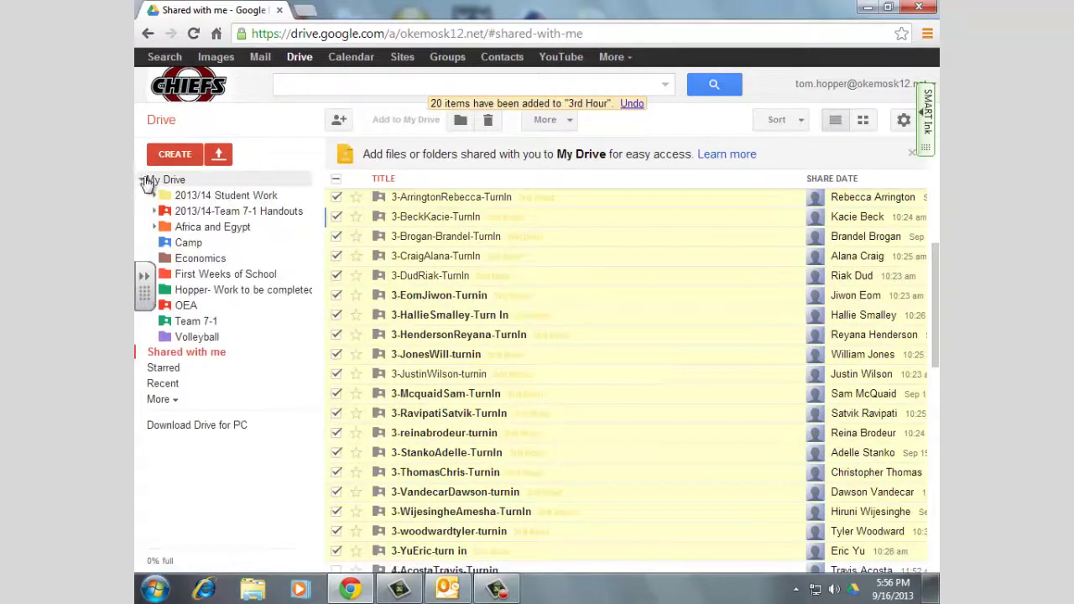
click(223, 197)
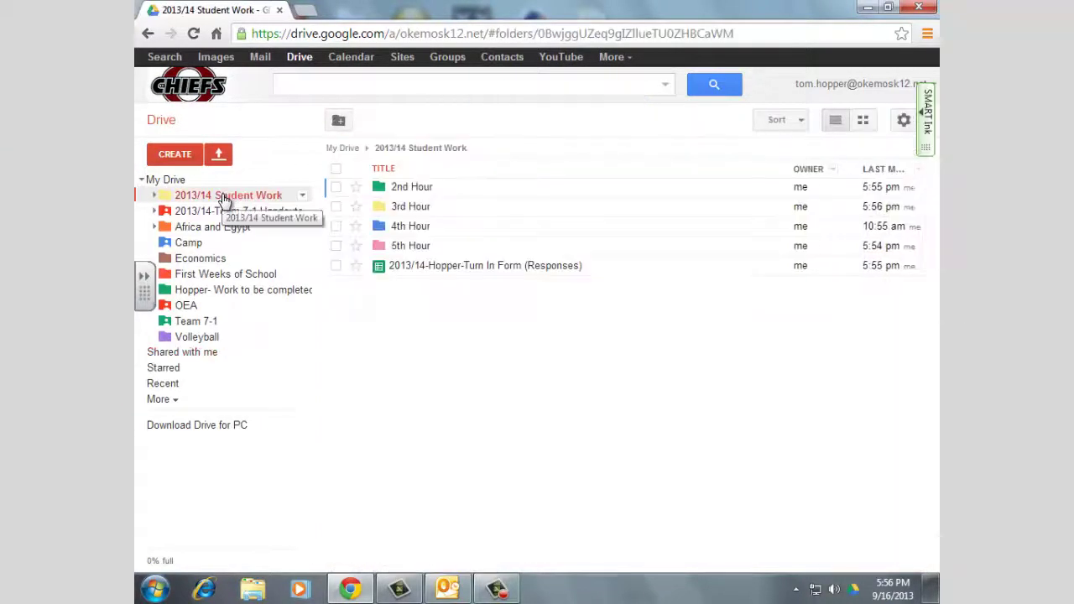
click(394, 189)
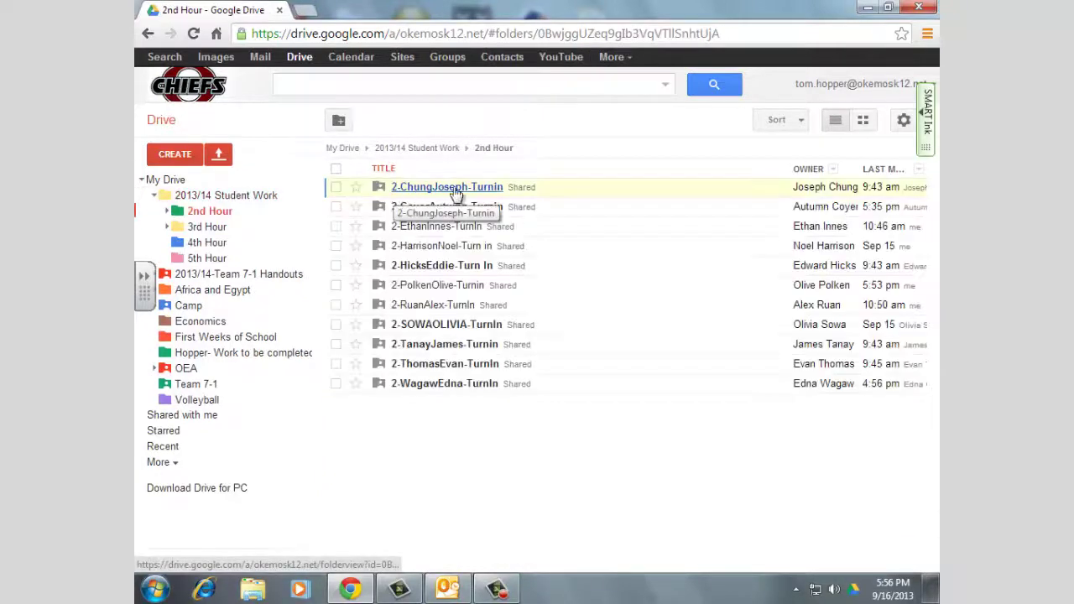